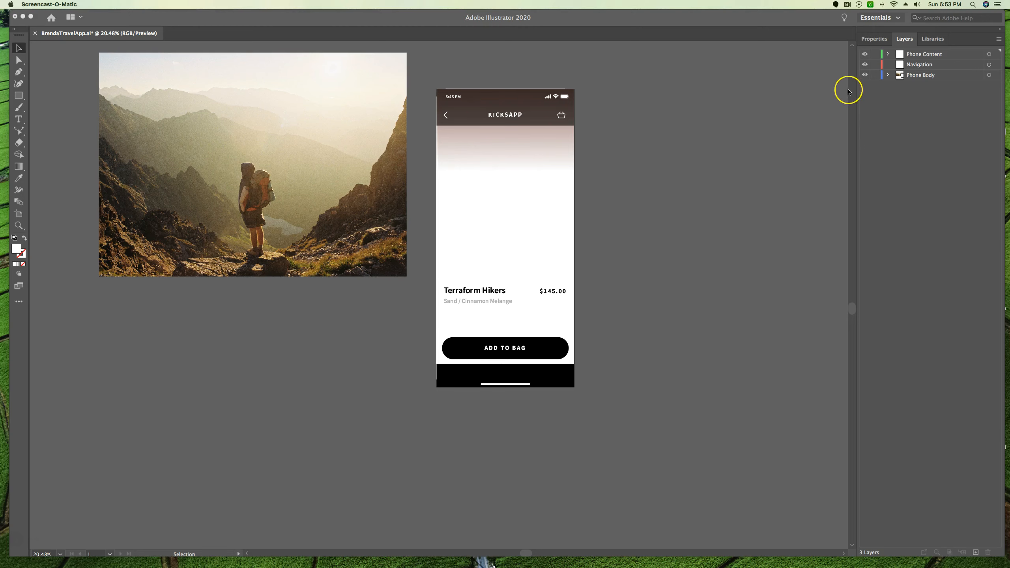
Expand the Phone Content layer, widen the layer list, and bring the whole phone mockup into view.
{"action": "left_click", "coordinate": [889, 55]}
{"action": "left_click", "coordinate": [889, 55]}
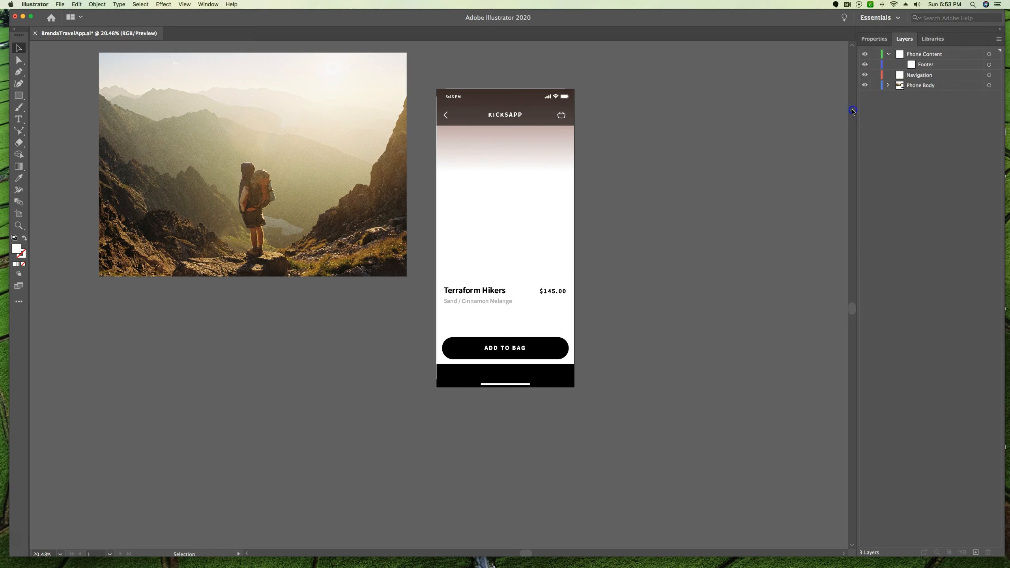
{"action": "left_click", "coordinate": [852, 111]}
{"action": "mouse_move", "coordinate": [858, 117]}
{"action": "left_mouse_down"}
{"action": "mouse_move", "coordinate": [943, 122]}
{"action": "mouse_move", "coordinate": [832, 113]}
{"action": "mouse_move", "coordinate": [855, 112]}
{"action": "mouse_move", "coordinate": [847, 113]}
{"action": "left_mouse_up"}
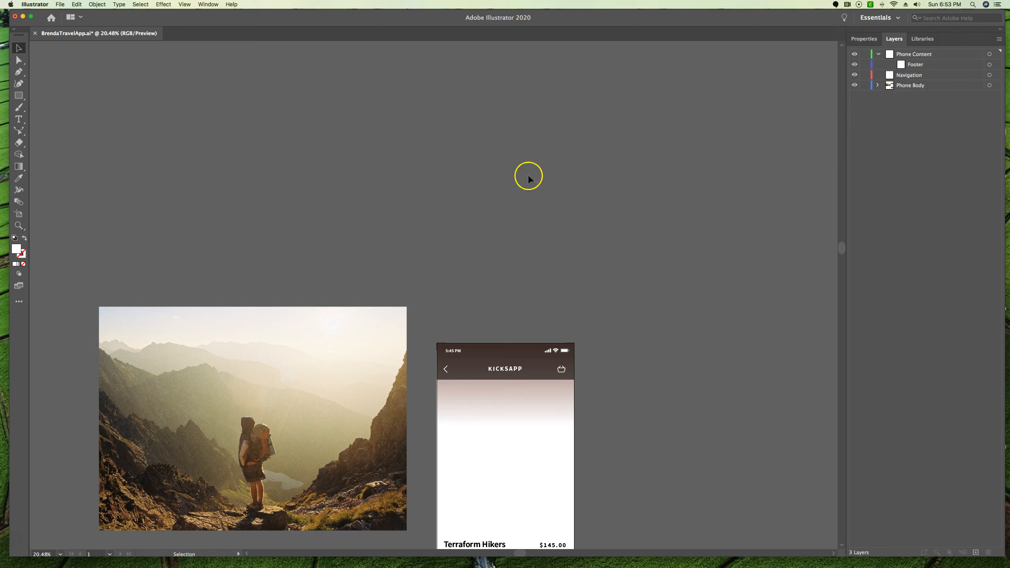
{"action": "left_click_drag", "start_coordinate": [629, 289], "coordinate": [734, 79]}
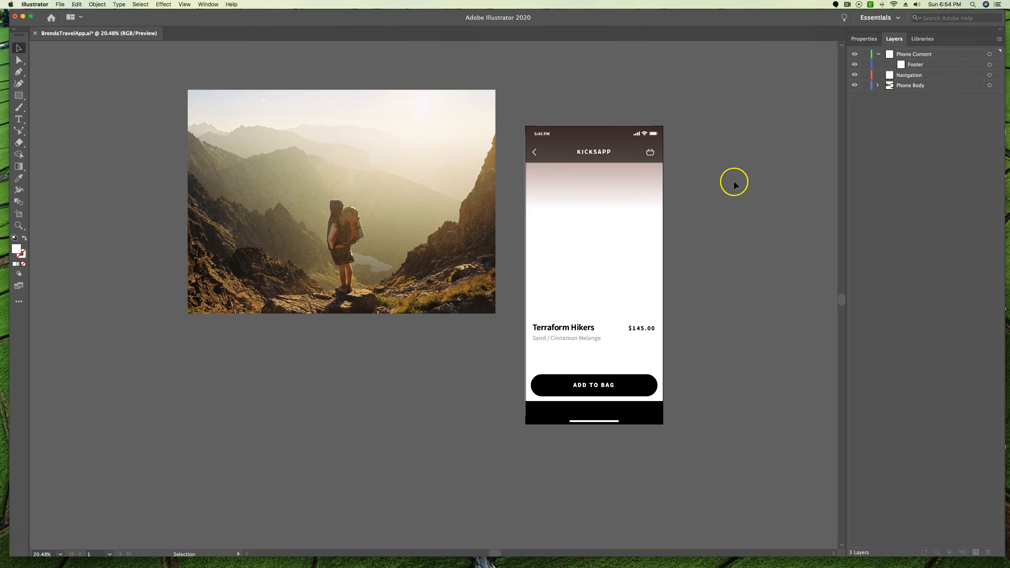
Locate the Terraform Hikers text group in the layer list and group it with the $145.00 price.
{"action": "left_click", "coordinate": [569, 328]}
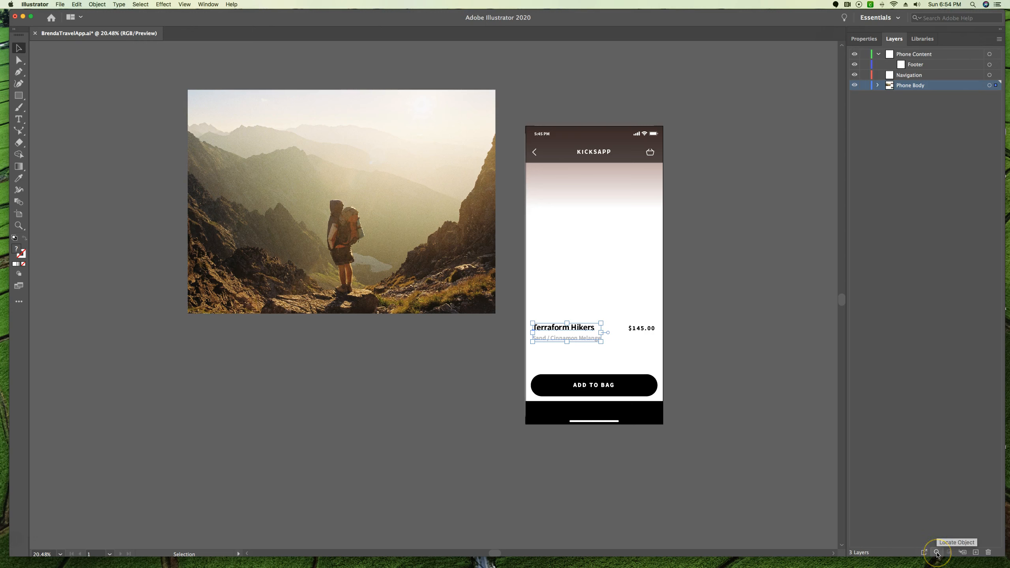
{"action": "left_click", "coordinate": [938, 553]}
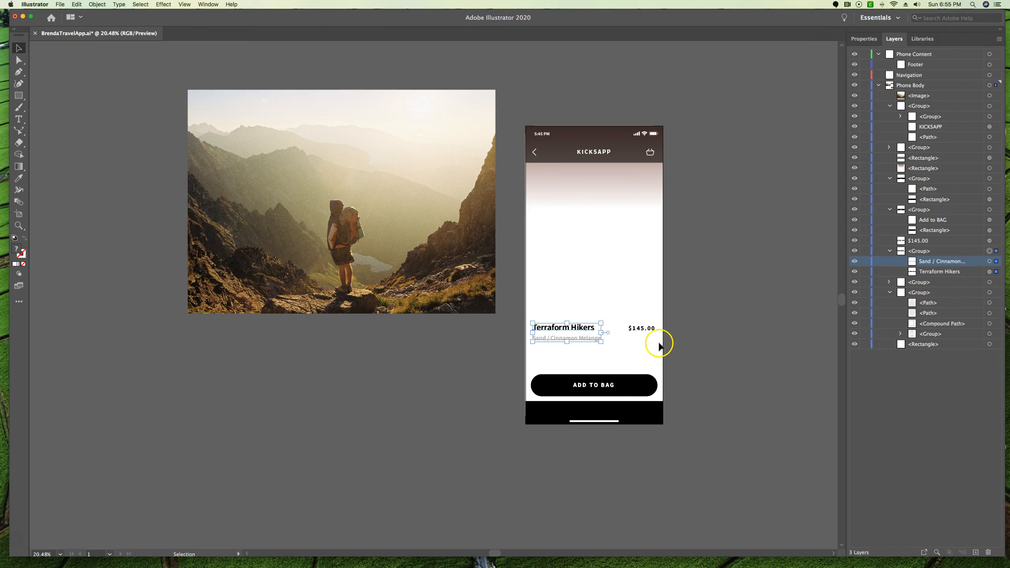
{"action": "left_click", "coordinate": [641, 331], "text": "shift"}
{"action": "left_click", "coordinate": [638, 331]}
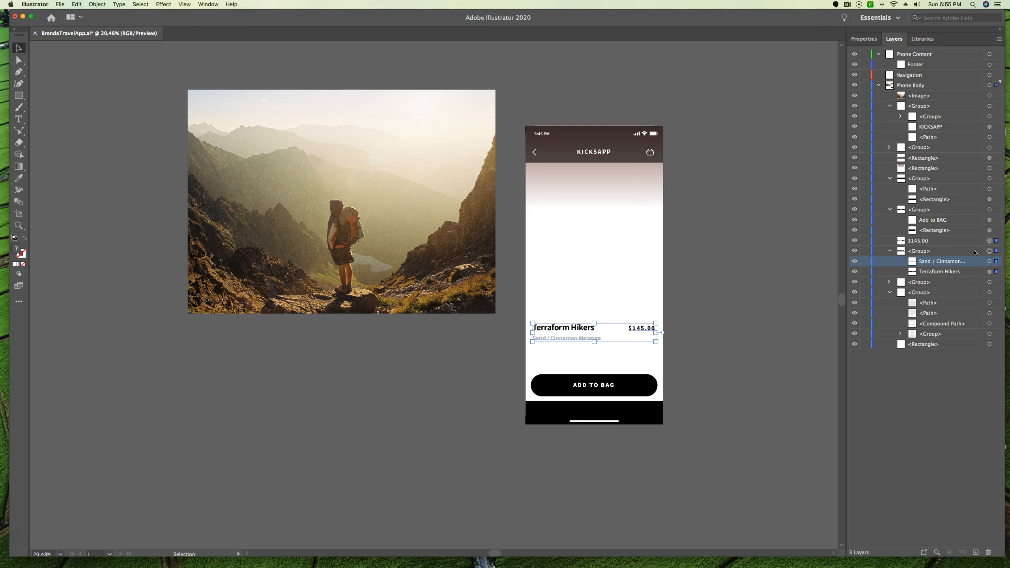
{"action": "key", "text": "super+g"}
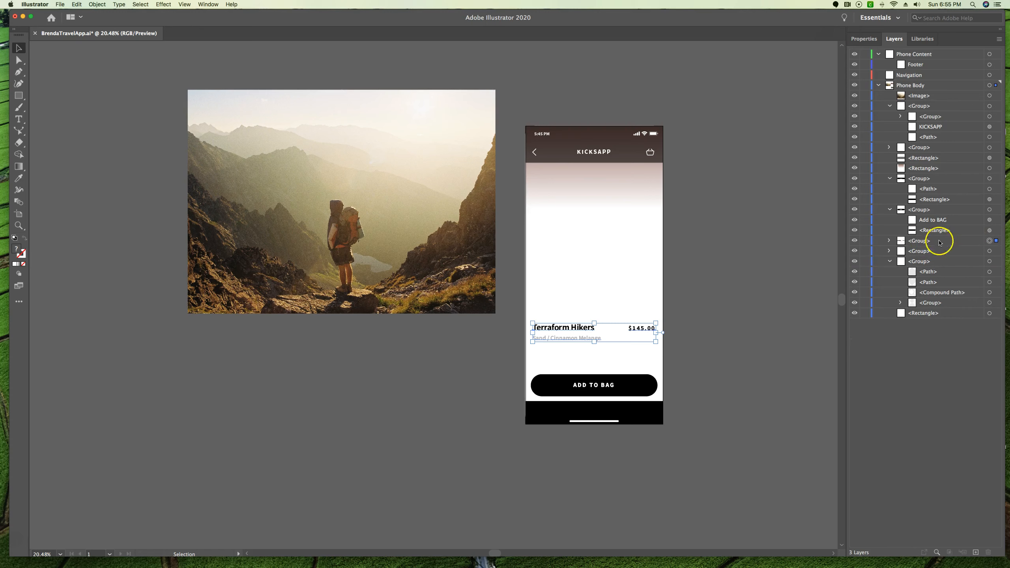
Rename the new product text and price group as Description, and collapse the Phone Body and Phone Content layers.
{"action": "left_click", "coordinate": [889, 242]}
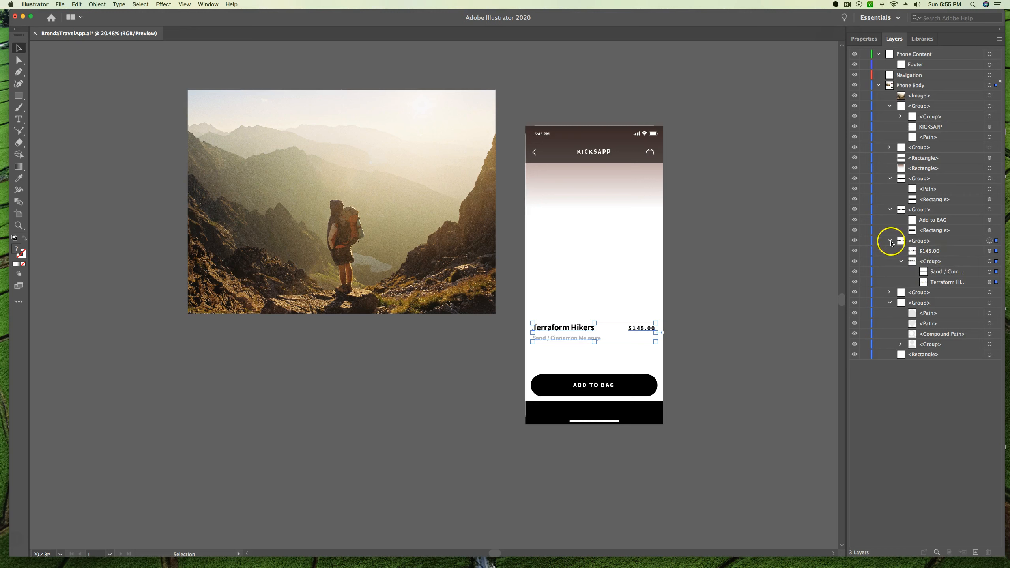
{"action": "left_click", "coordinate": [890, 241]}
{"action": "left_click", "coordinate": [918, 242]}
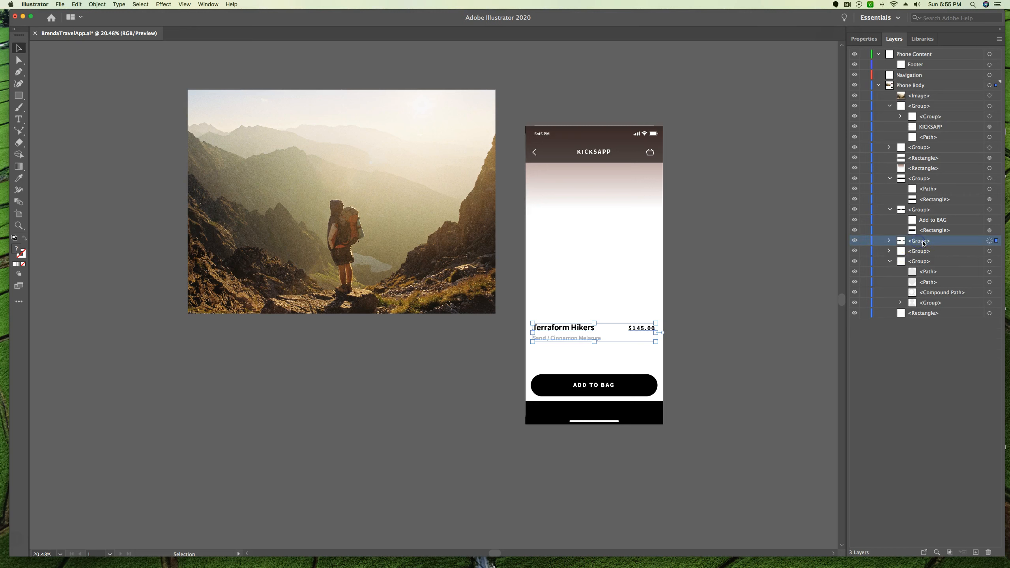
{"action": "double_click", "coordinate": [922, 242]}
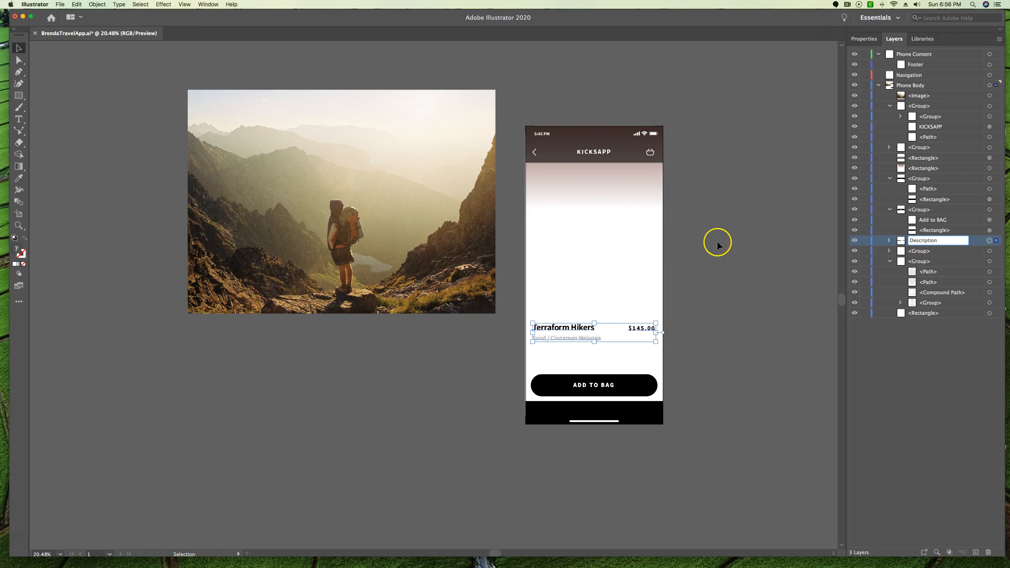
{"action": "key", "text": "Return"}
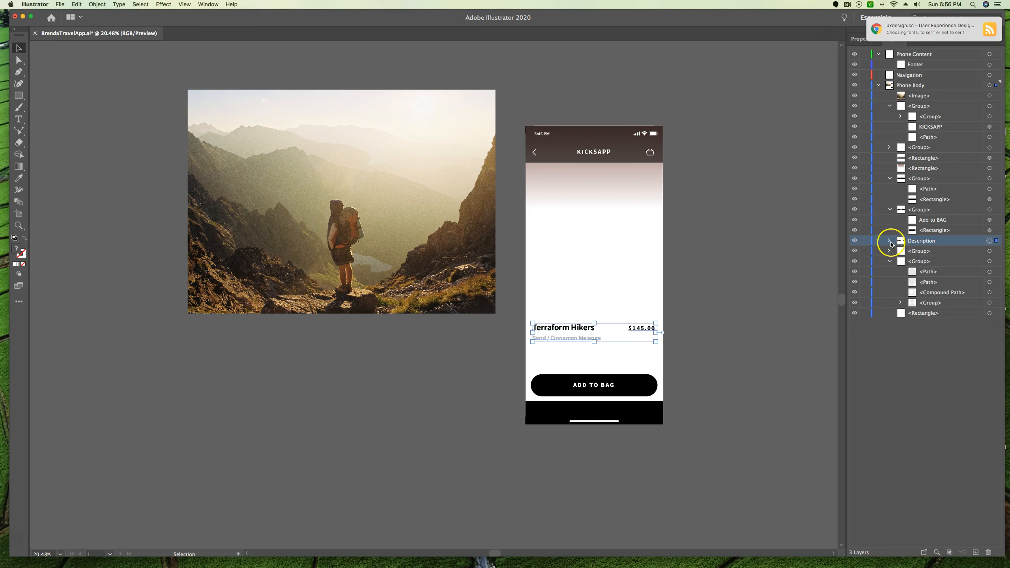
{"action": "left_click", "coordinate": [879, 86]}
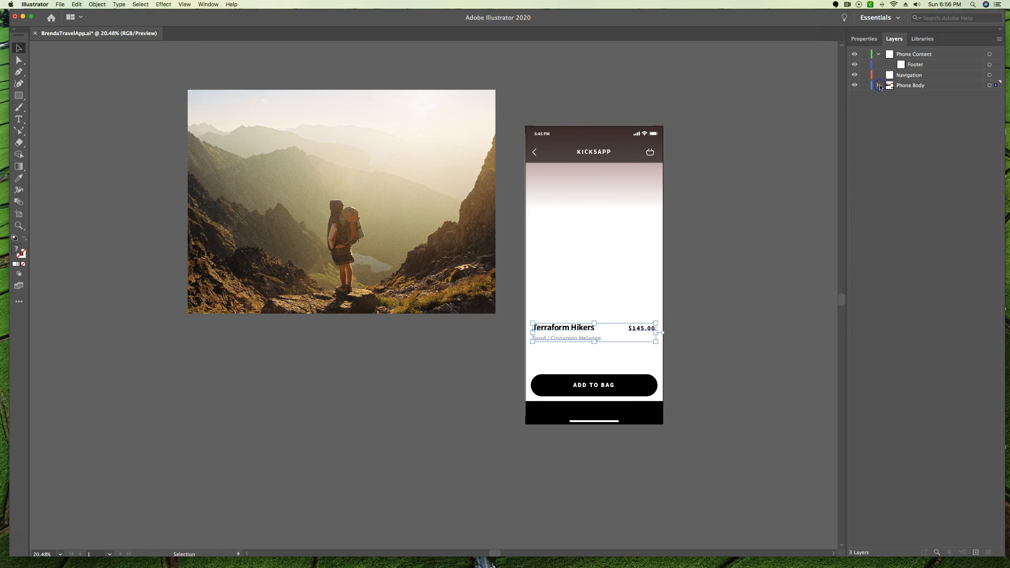
{"action": "left_click", "coordinate": [878, 53]}
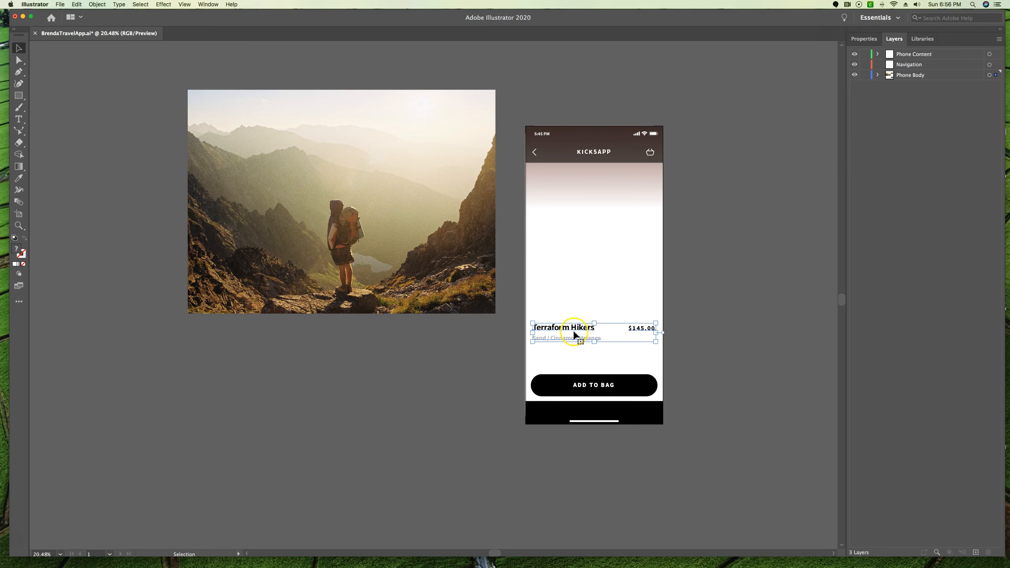
{"action": "left_click", "coordinate": [714, 320]}
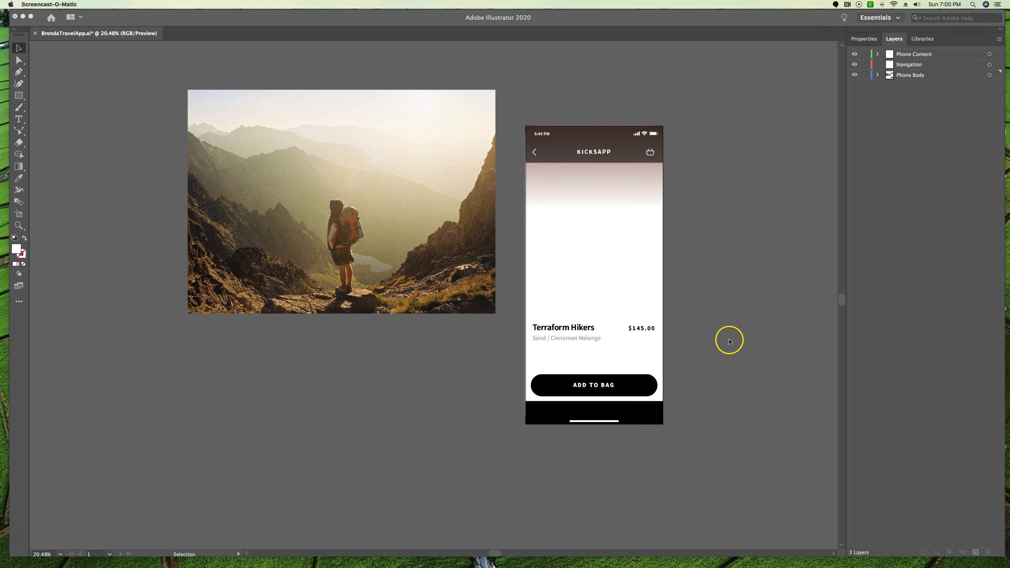
Move the Description group from the Phone Body layer to the Phone Content layer and deselect it.
{"action": "left_click", "coordinate": [566, 330]}
{"action": "left_click", "coordinate": [567, 331]}
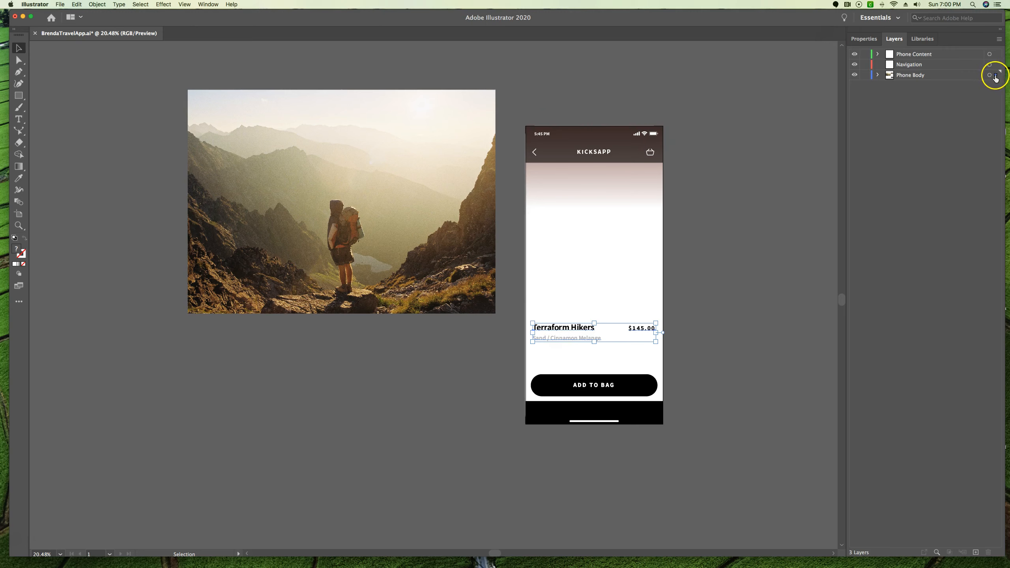
{"action": "left_click", "coordinate": [877, 75]}
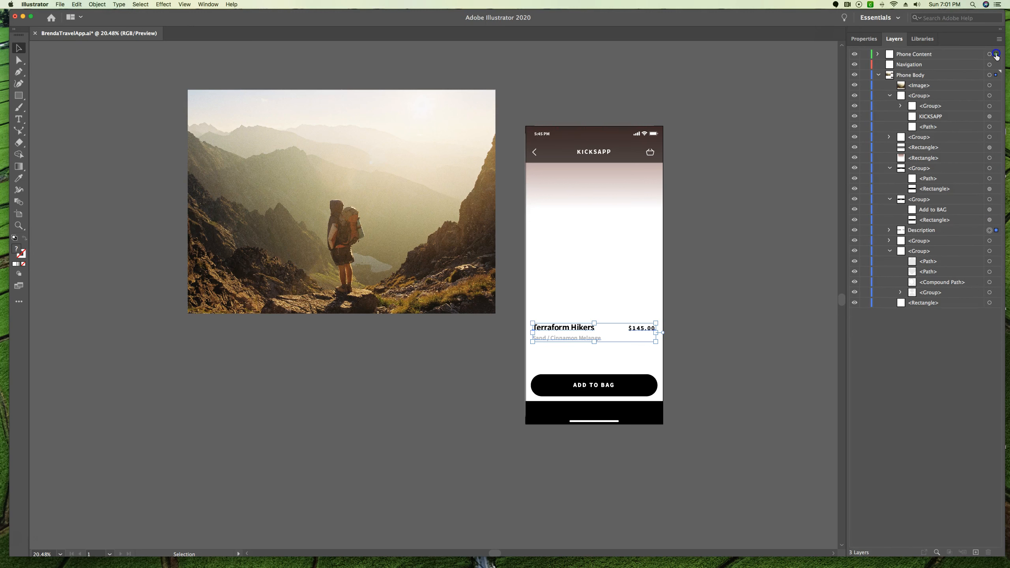
{"action": "left_click_drag", "start_coordinate": [997, 57], "coordinate": [997, 56]}
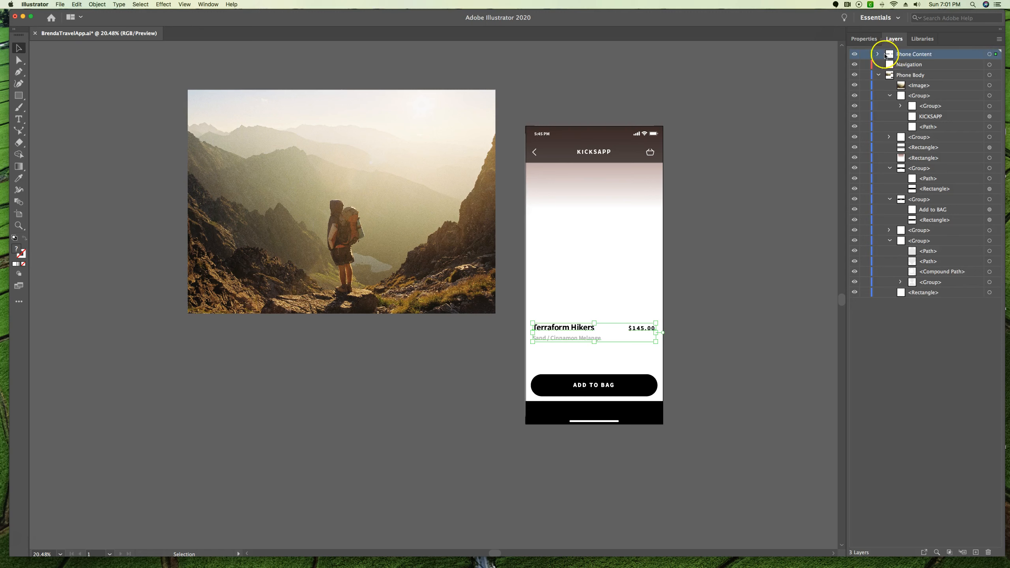
{"action": "left_click", "coordinate": [878, 54]}
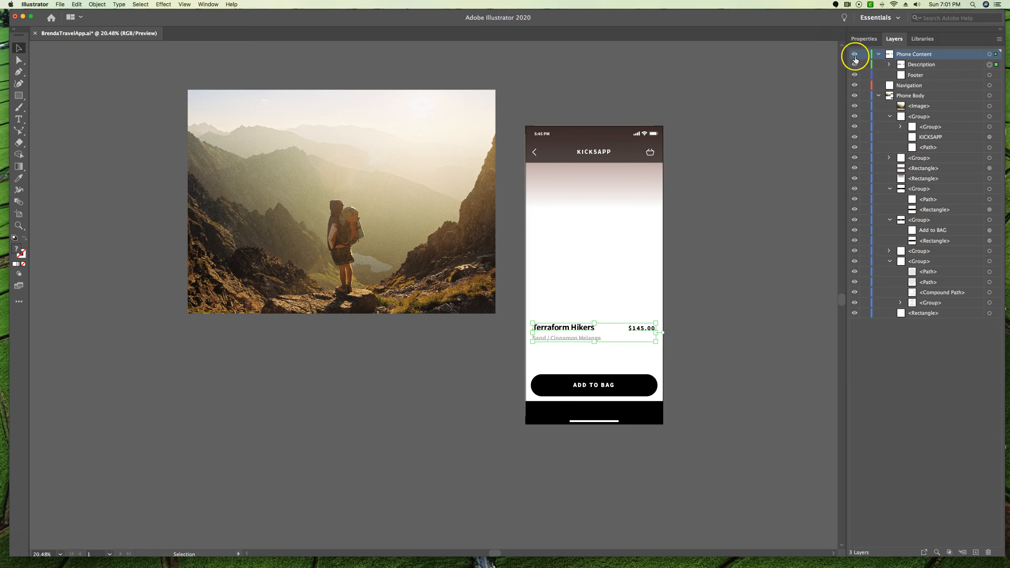
{"action": "left_click", "coordinate": [761, 194]}
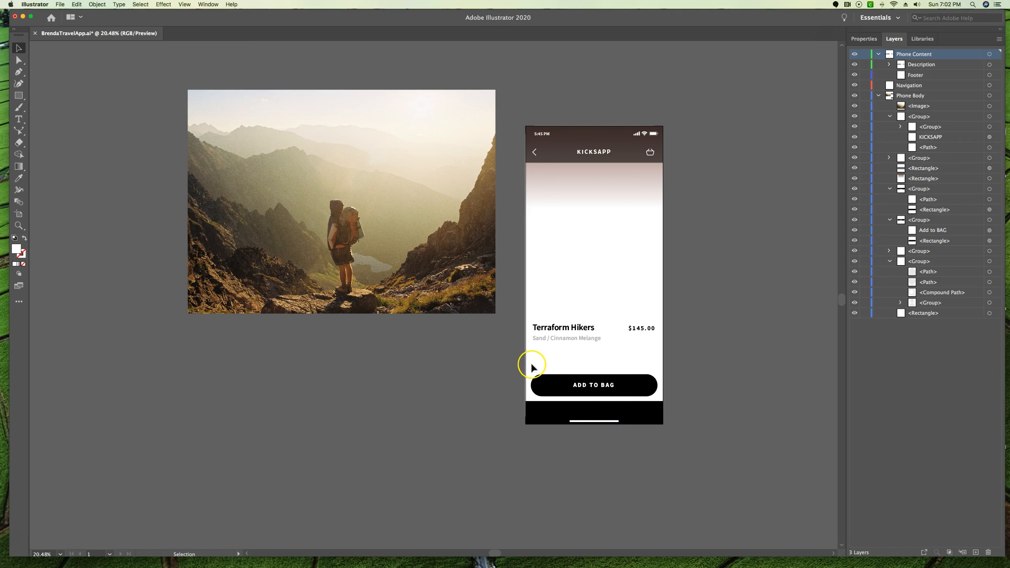
Move the three groups forming the Add to Bag button, black bar and navigation icons into the Footer sublayer.
{"action": "left_click_drag", "start_coordinate": [556, 370], "coordinate": [655, 412]}
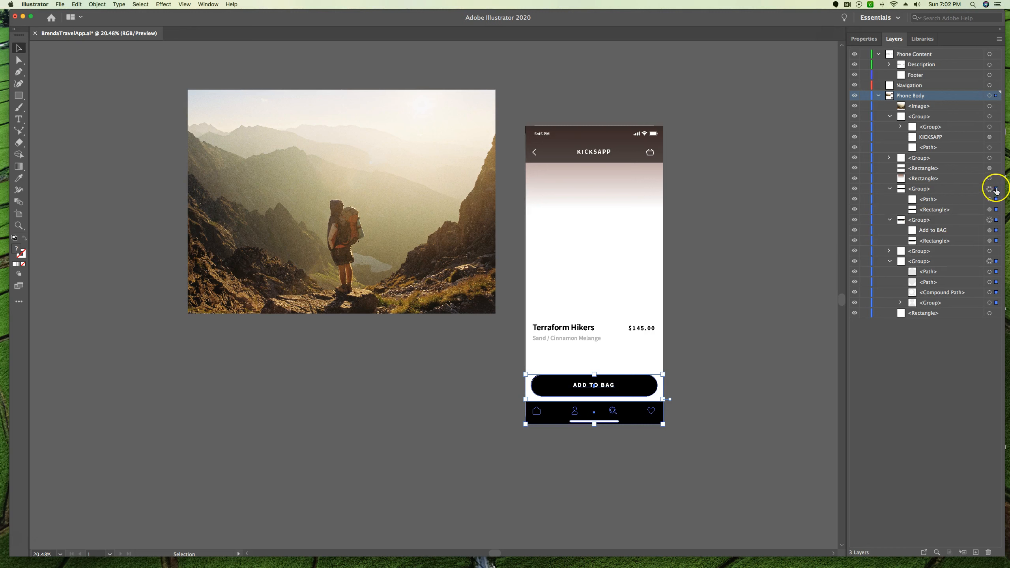
{"action": "left_click", "coordinate": [921, 189]}
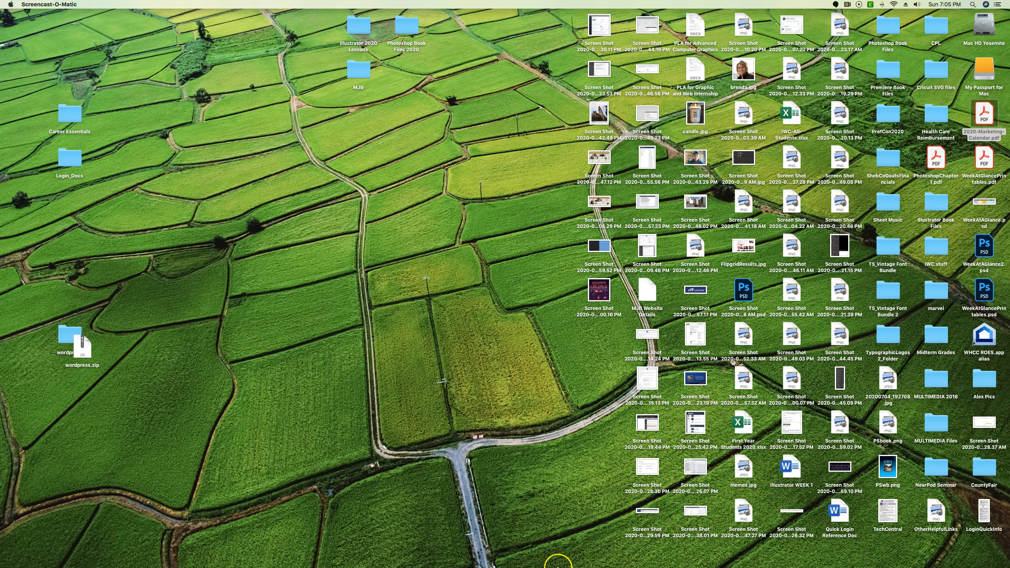
{"action": "mouse_move", "coordinate": [557, 565]}
{"action": "left_click", "coordinate": [690, 549]}
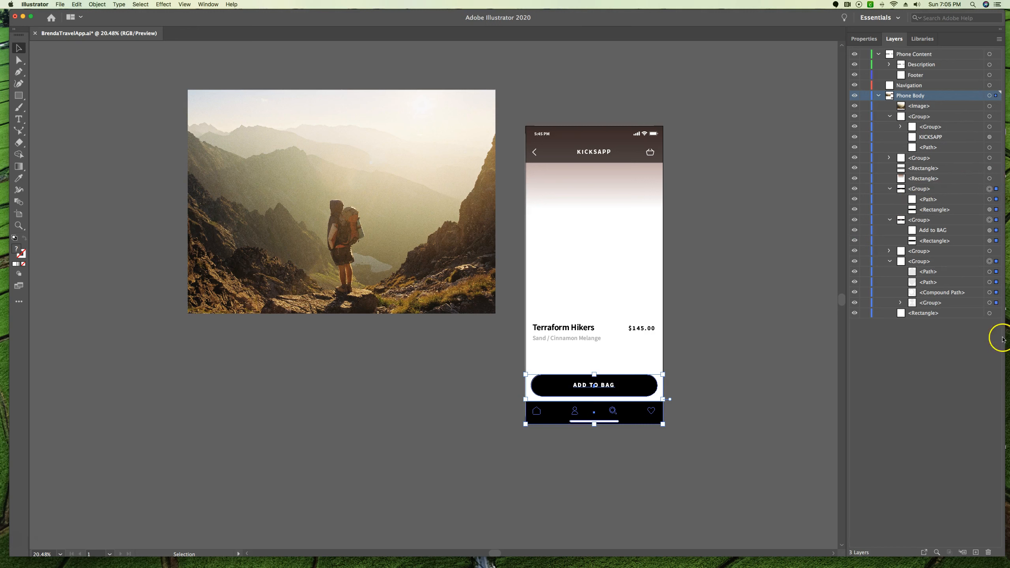
{"action": "left_click", "coordinate": [927, 189]}
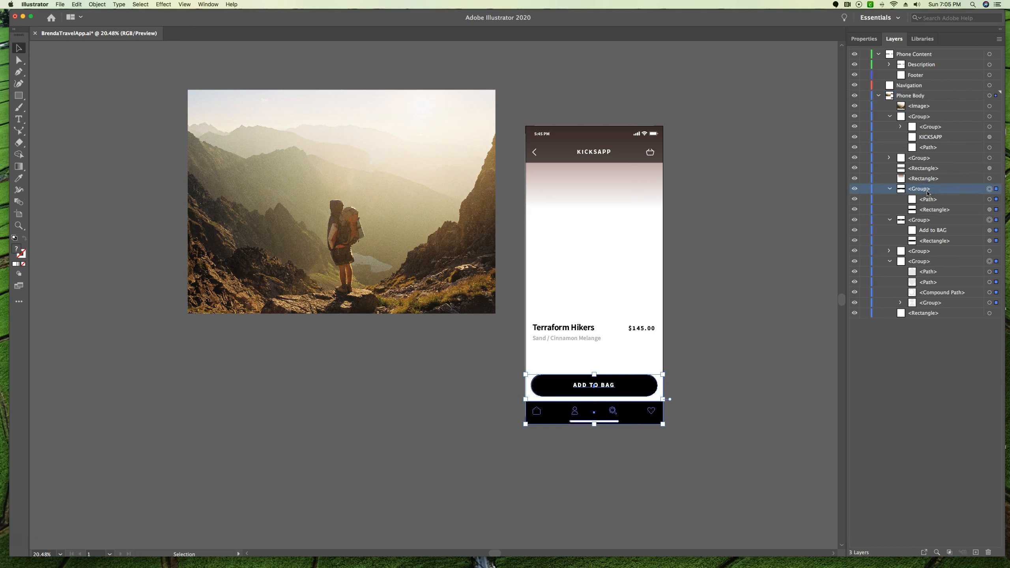
{"action": "left_click", "coordinate": [947, 220], "text": "super"}
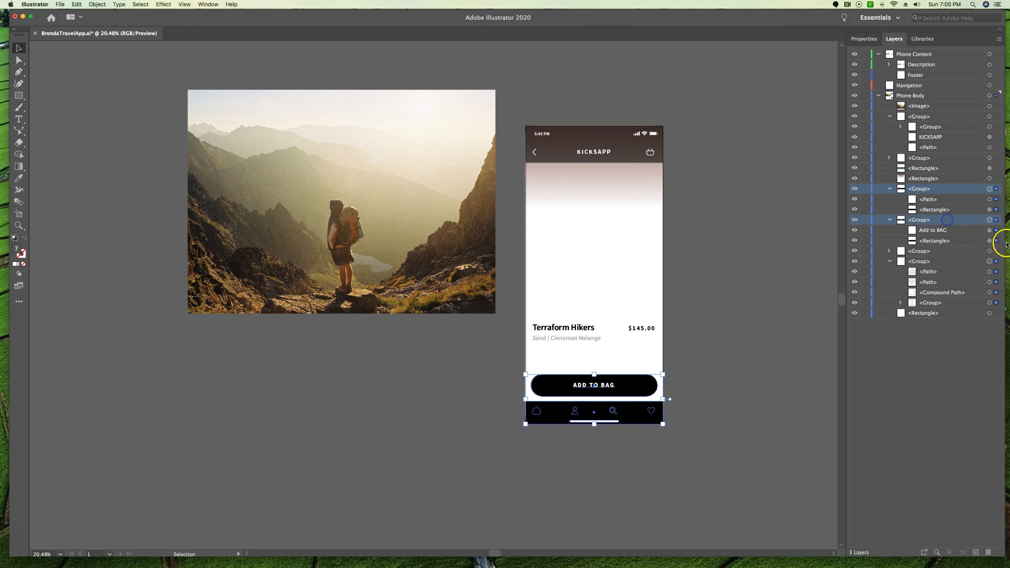
{"action": "left_click", "coordinate": [908, 262], "text": "super"}
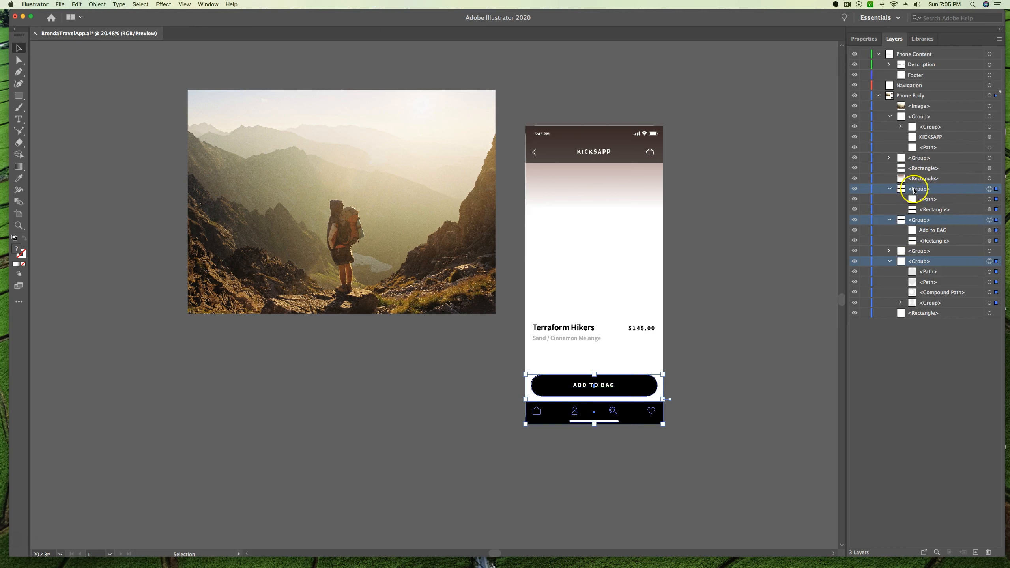
{"action": "left_click_drag", "start_coordinate": [942, 190], "coordinate": [936, 75]}
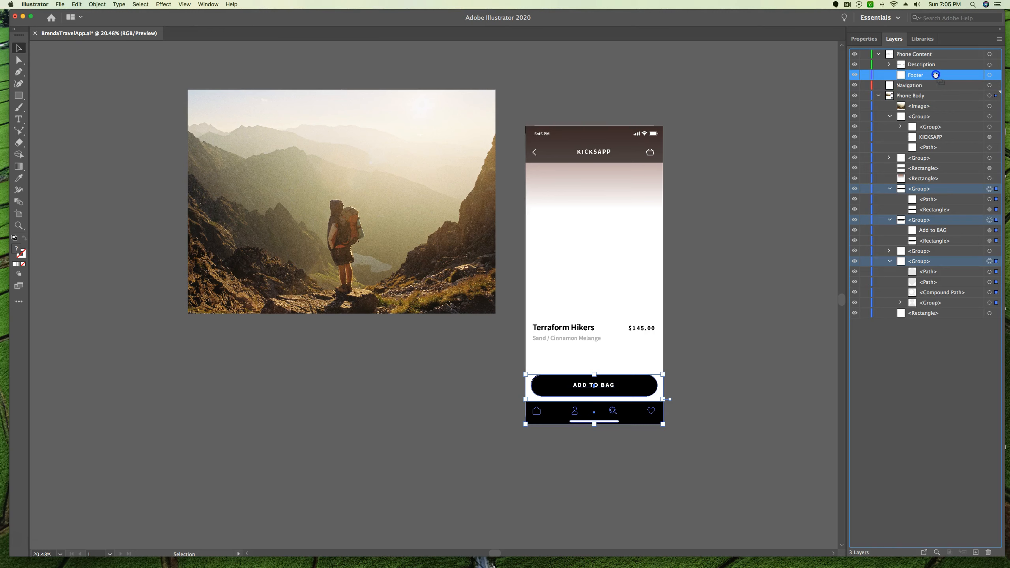
{"action": "left_click_drag", "start_coordinate": [937, 75], "coordinate": [938, 76]}
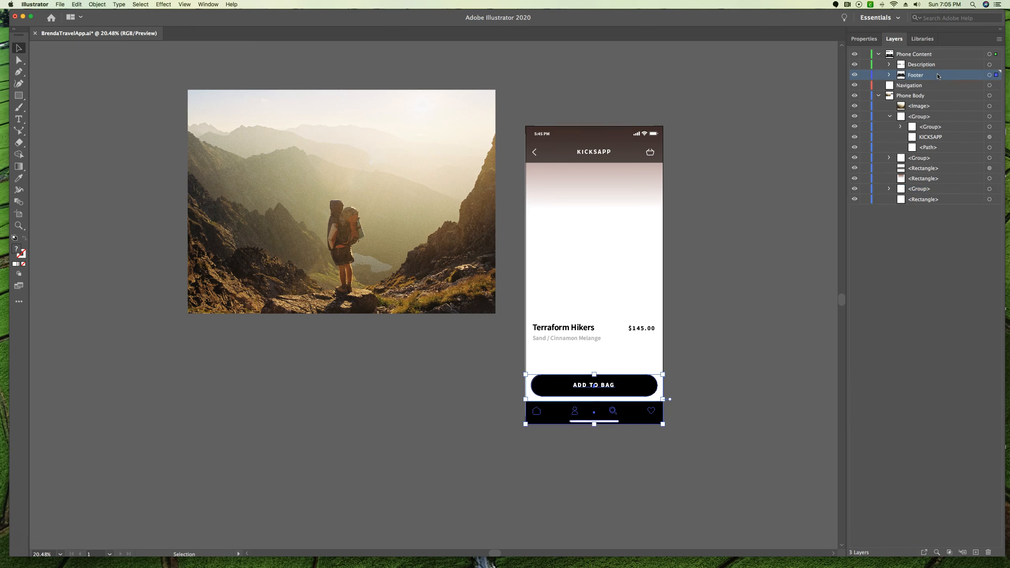
Check the contents of the Footer sublayer, collapse the Phone Content and Phone Body layers, and deselect the artwork.
{"action": "left_click", "coordinate": [890, 75]}
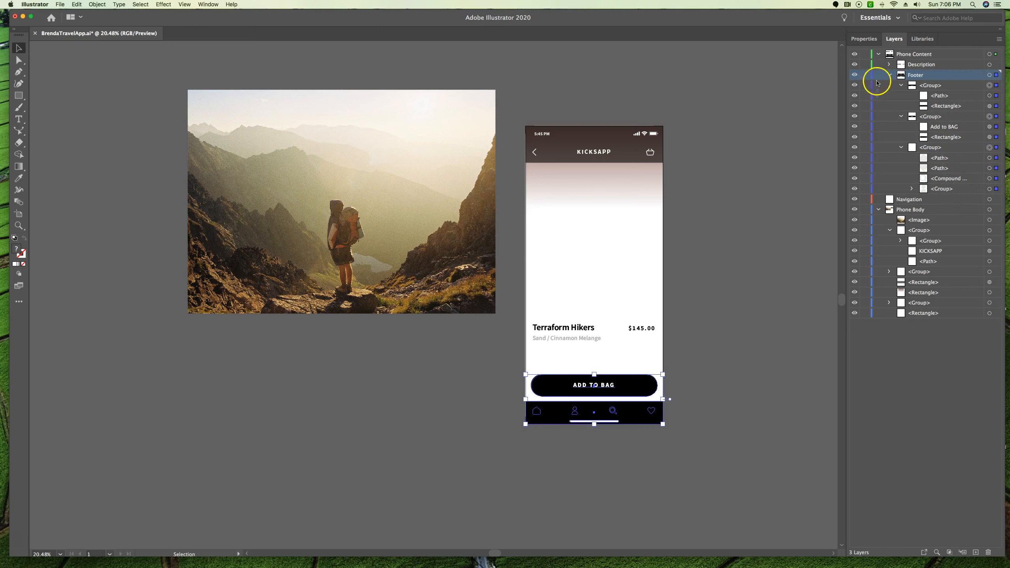
{"action": "left_click", "coordinate": [14, 543]}
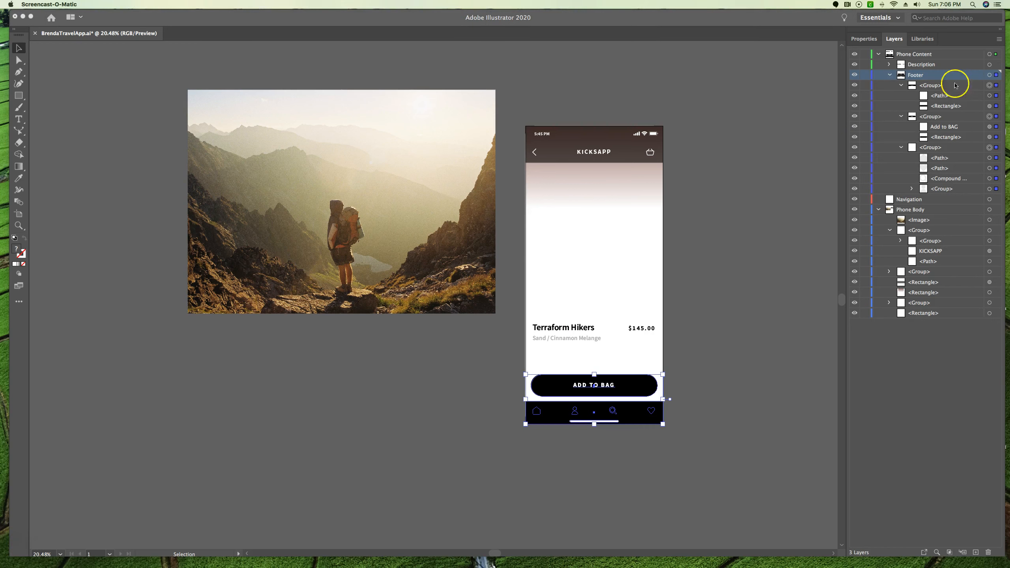
{"action": "left_click", "coordinate": [890, 76]}
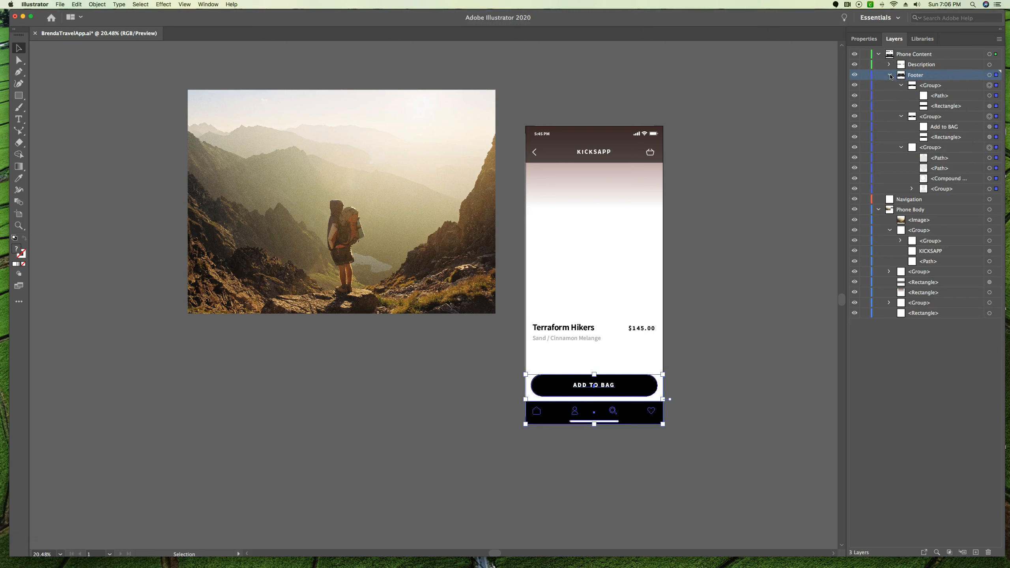
{"action": "left_click", "coordinate": [891, 75]}
{"action": "left_click", "coordinate": [879, 55]}
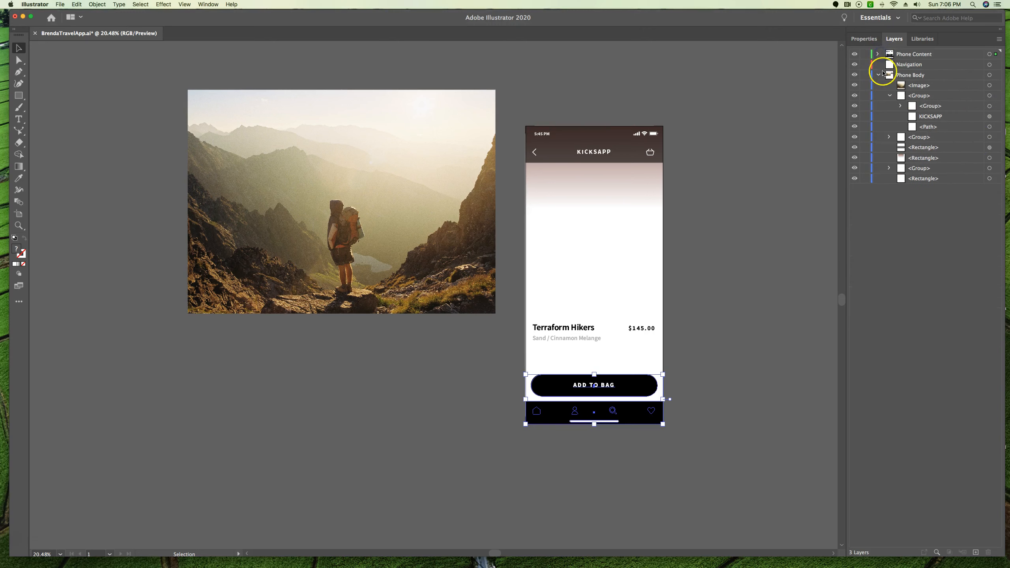
{"action": "left_click", "coordinate": [879, 75]}
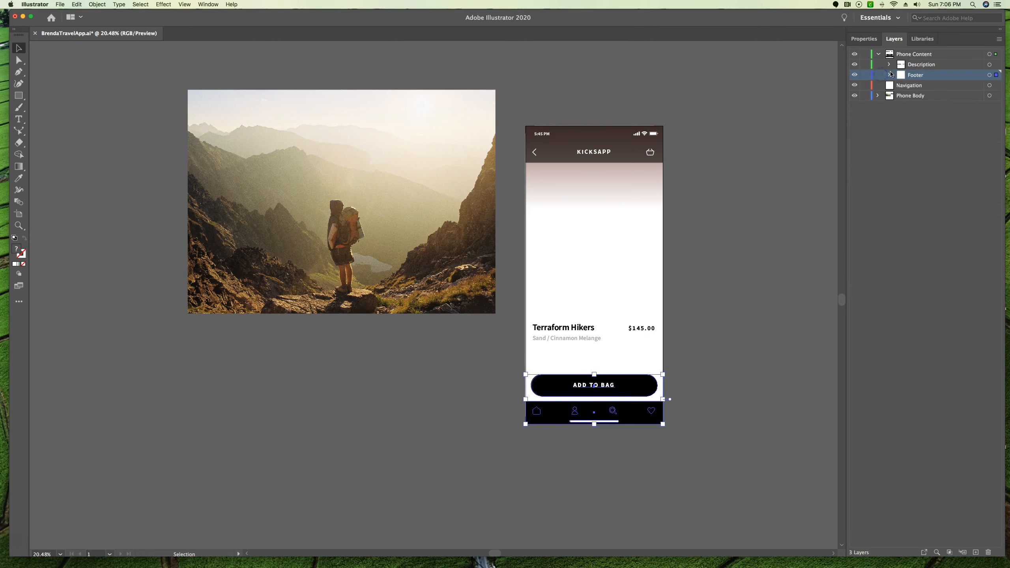
{"action": "left_click", "coordinate": [878, 96]}
{"action": "left_click", "coordinate": [879, 55]}
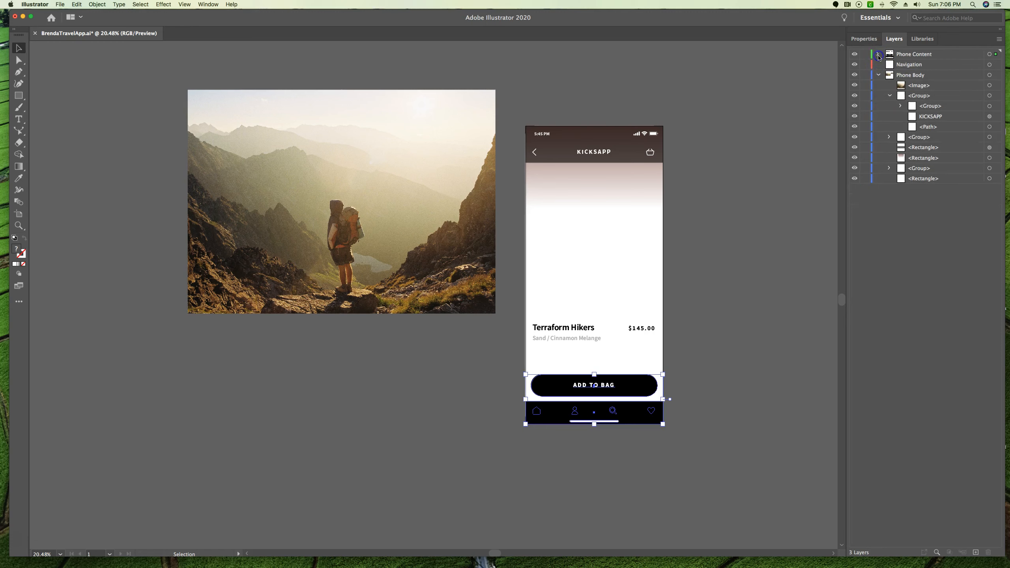
{"action": "left_click", "coordinate": [879, 76]}
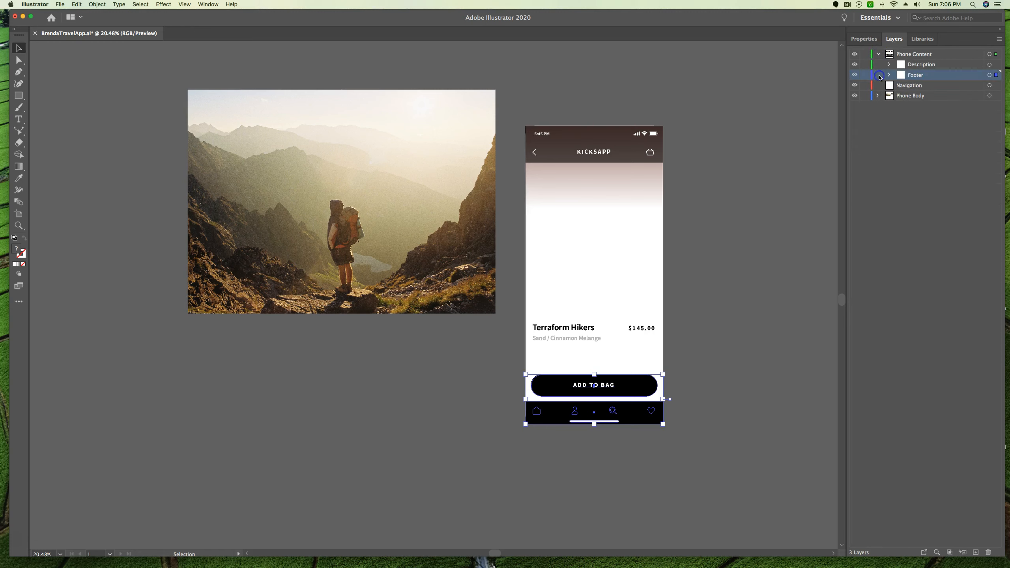
{"action": "left_click", "coordinate": [878, 55]}
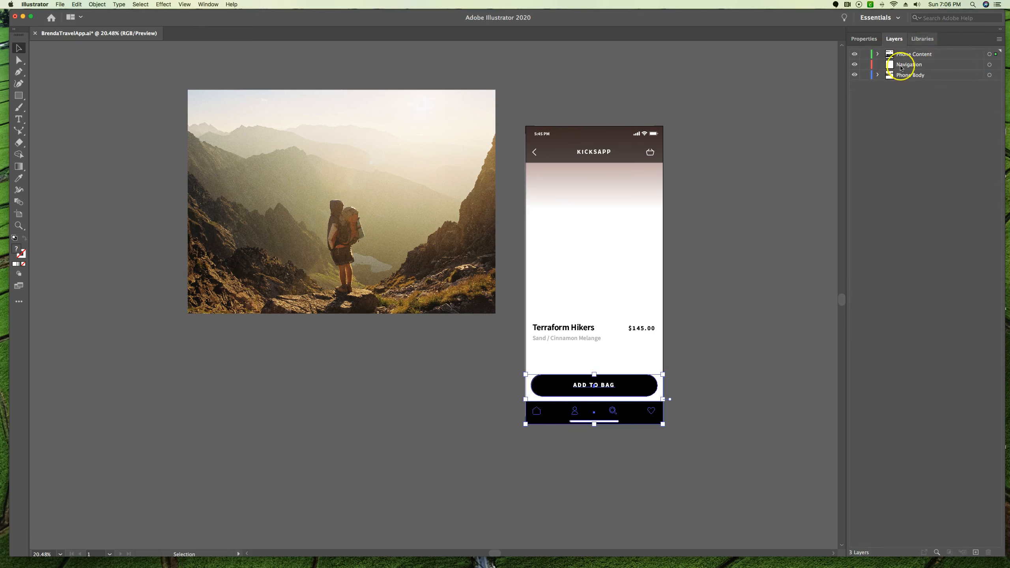
{"action": "left_click", "coordinate": [709, 301]}
Save the document under a new name with 286 appended to the file name, using the Illustrator 2020 version.
{"action": "left_click", "coordinate": [60, 4]}
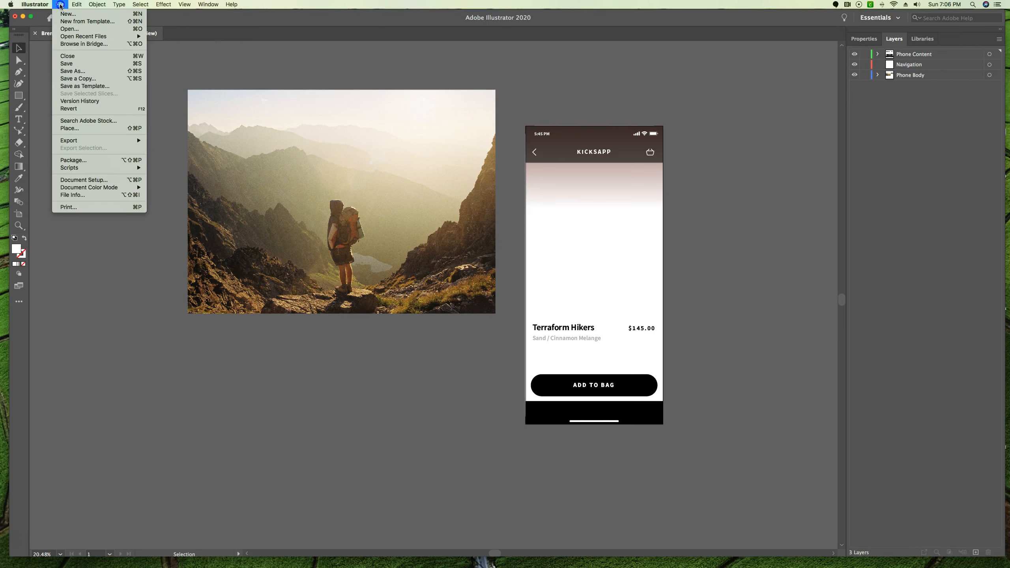
{"action": "left_click", "coordinate": [64, 74]}
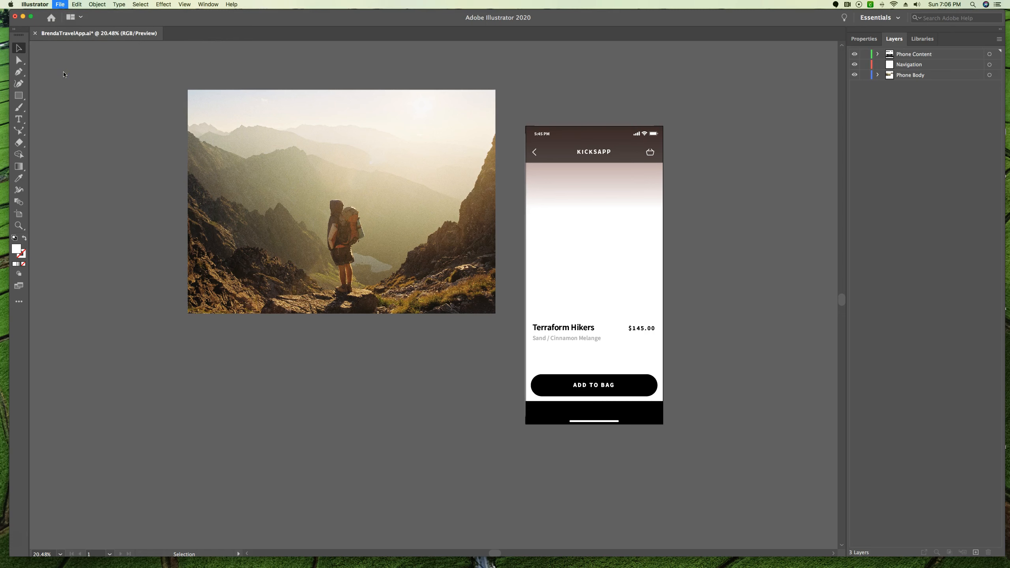
{"action": "left_click", "coordinate": [503, 111]}
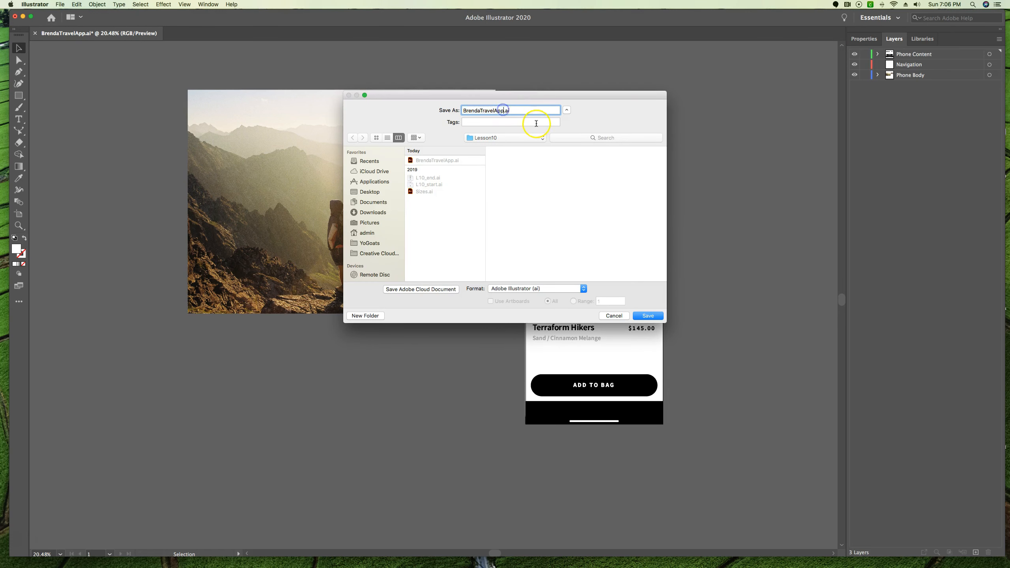
{"action": "left_click", "coordinate": [653, 317]}
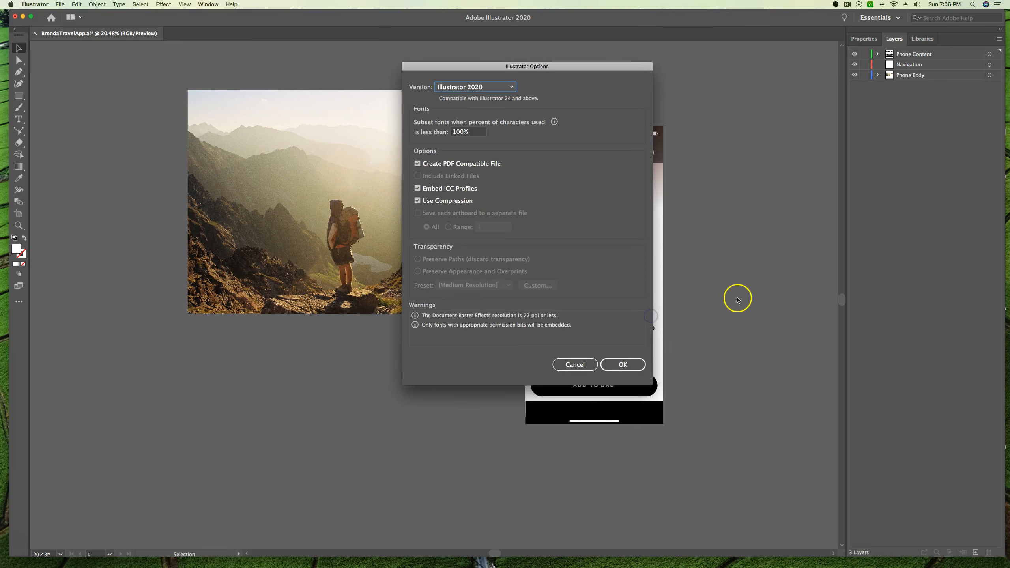
{"action": "left_click", "coordinate": [635, 364]}
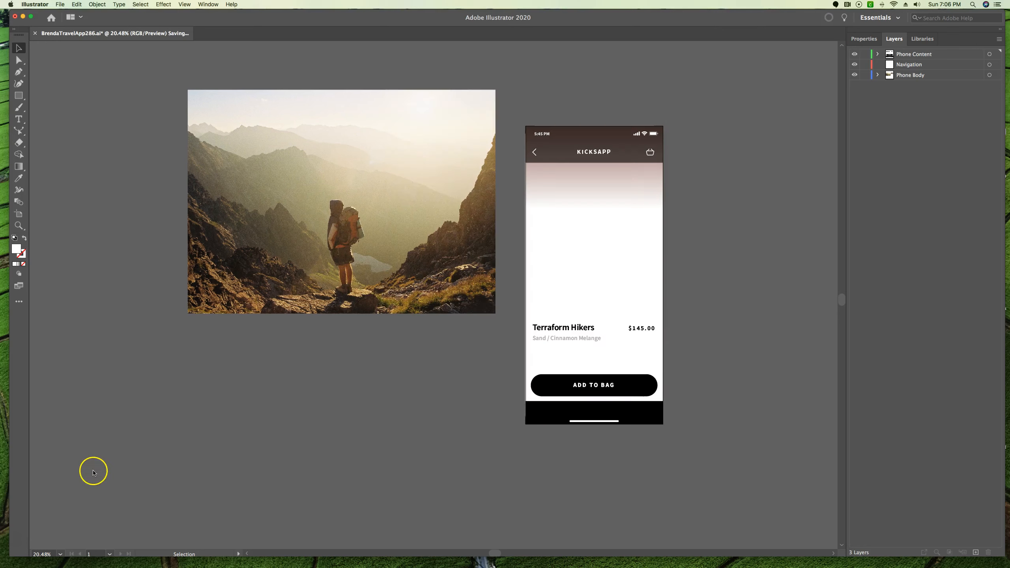